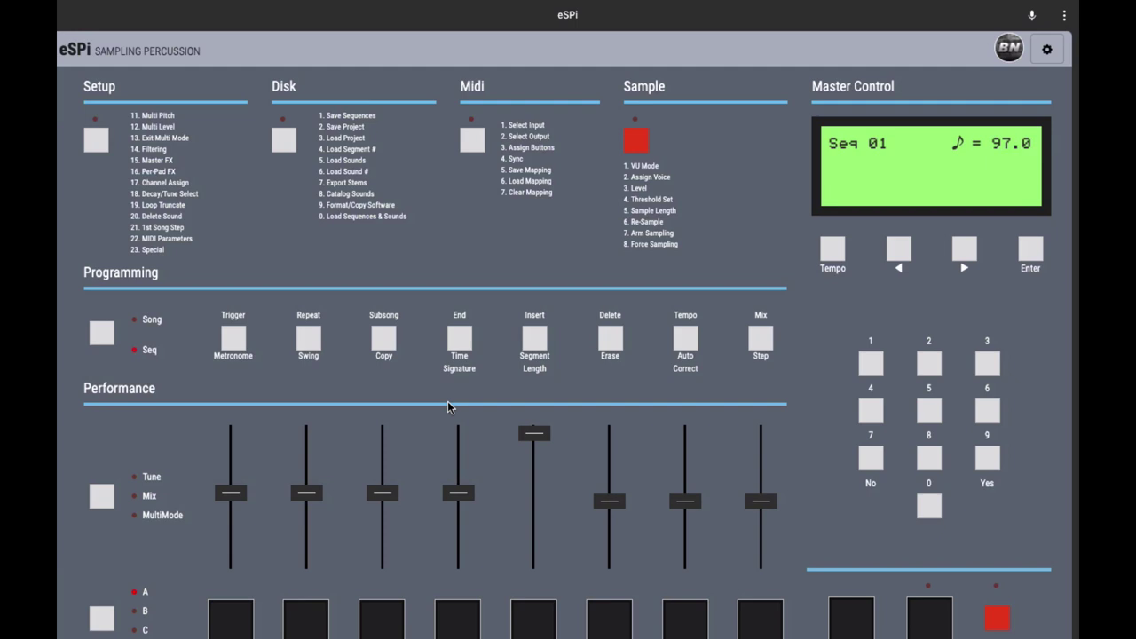
pyautogui.scroll(-2, 448, 402)
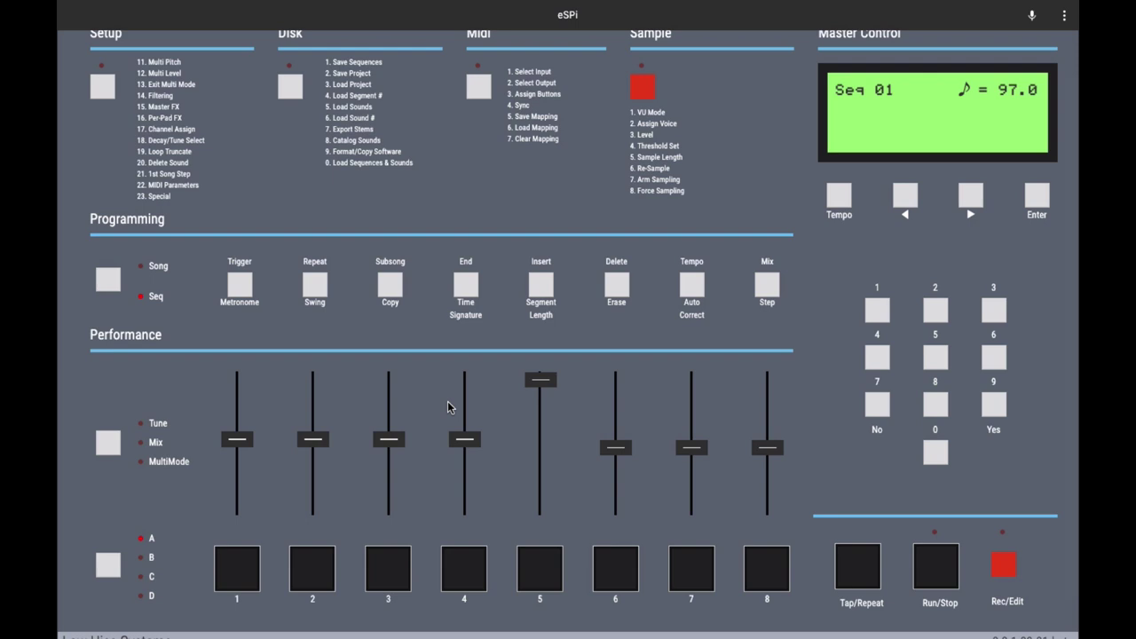
pyautogui.scroll(2, 448, 401)
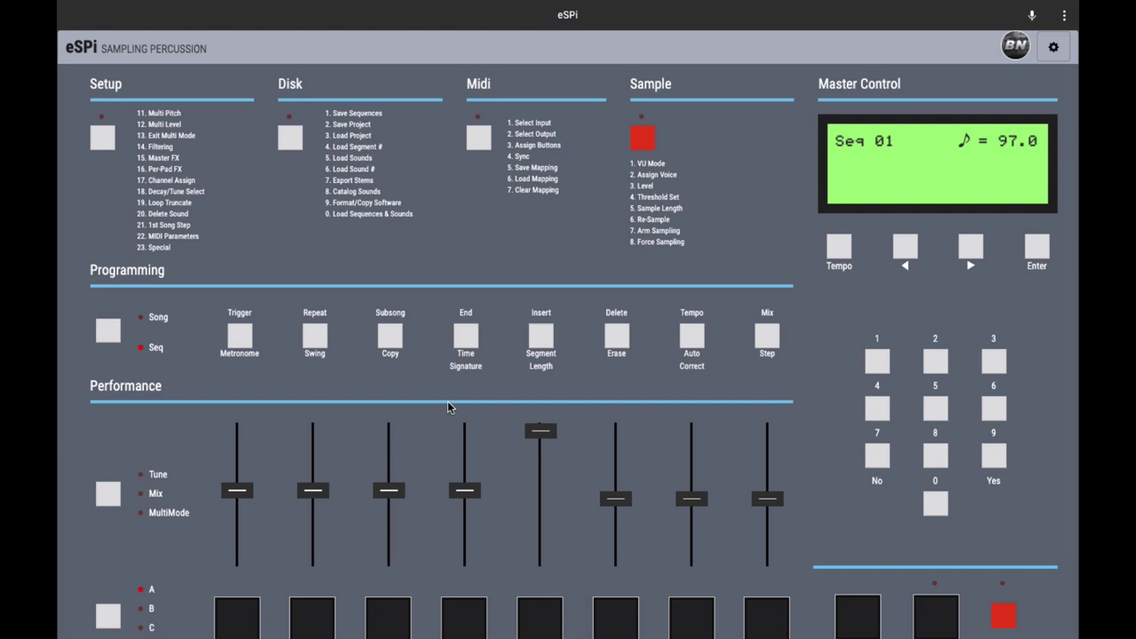
# - Adjust the segment length of sequence 01 down and up in bars, and leave the setting
pyautogui.scroll(-1, 448, 402)
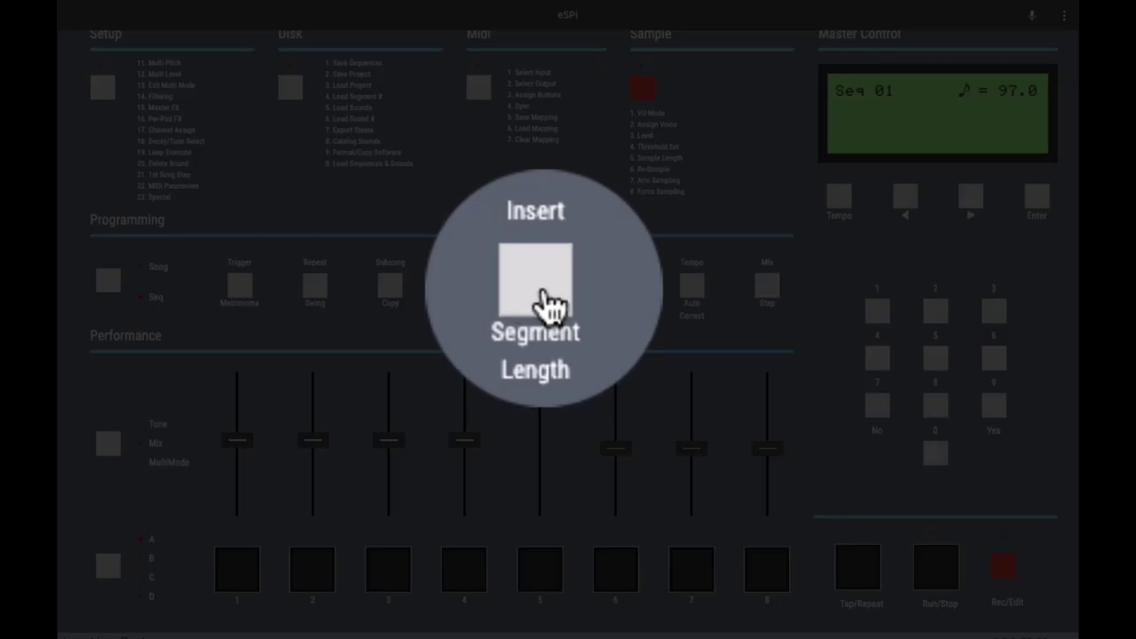
pyautogui.click(544, 293)
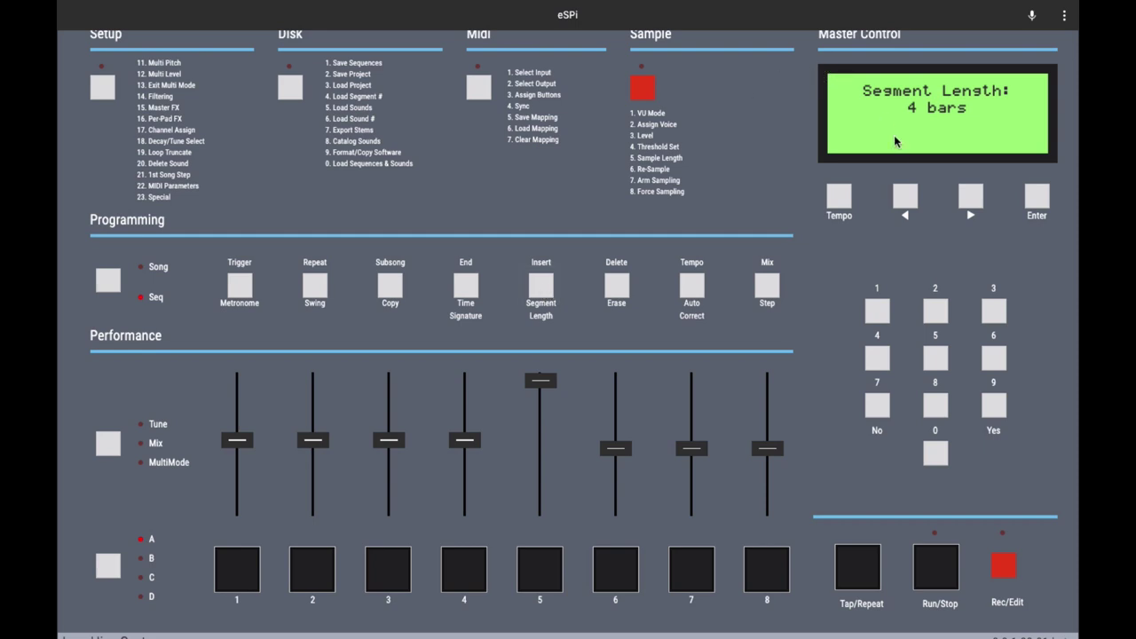
pyautogui.click(912, 199)
pyautogui.click(912, 198)
pyautogui.click(971, 193)
pyautogui.click(972, 194)
pyautogui.click(972, 194)
pyautogui.click(972, 194)
pyautogui.click(971, 193)
pyautogui.click(971, 193)
pyautogui.click(912, 195)
pyautogui.click(913, 195)
pyautogui.click(913, 194)
pyautogui.click(913, 194)
pyautogui.click(913, 195)
pyautogui.click(913, 195)
pyautogui.click(540, 286)
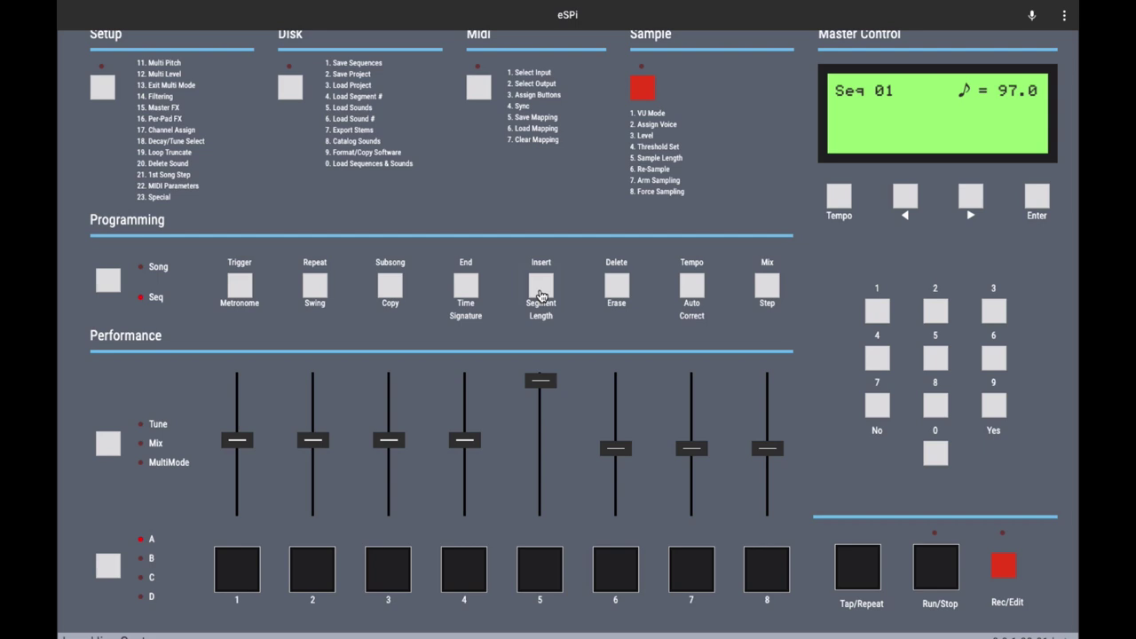
# - Activate record mode and record a pass into sequence 01
pyautogui.scroll(-1, 539, 295)
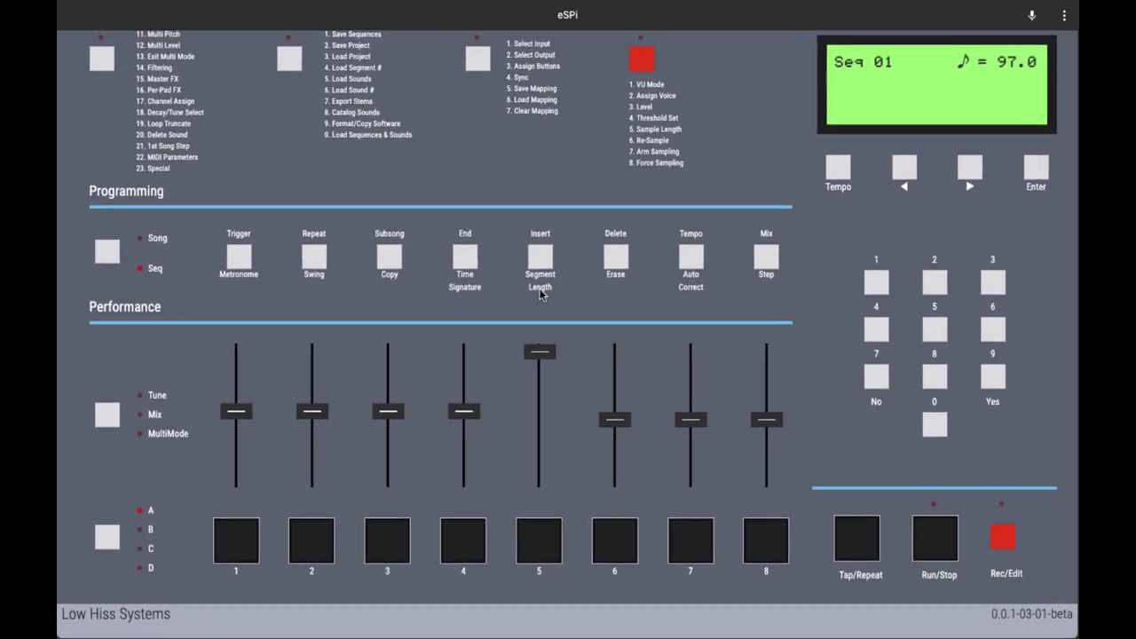
pyautogui.scroll(1, 540, 295)
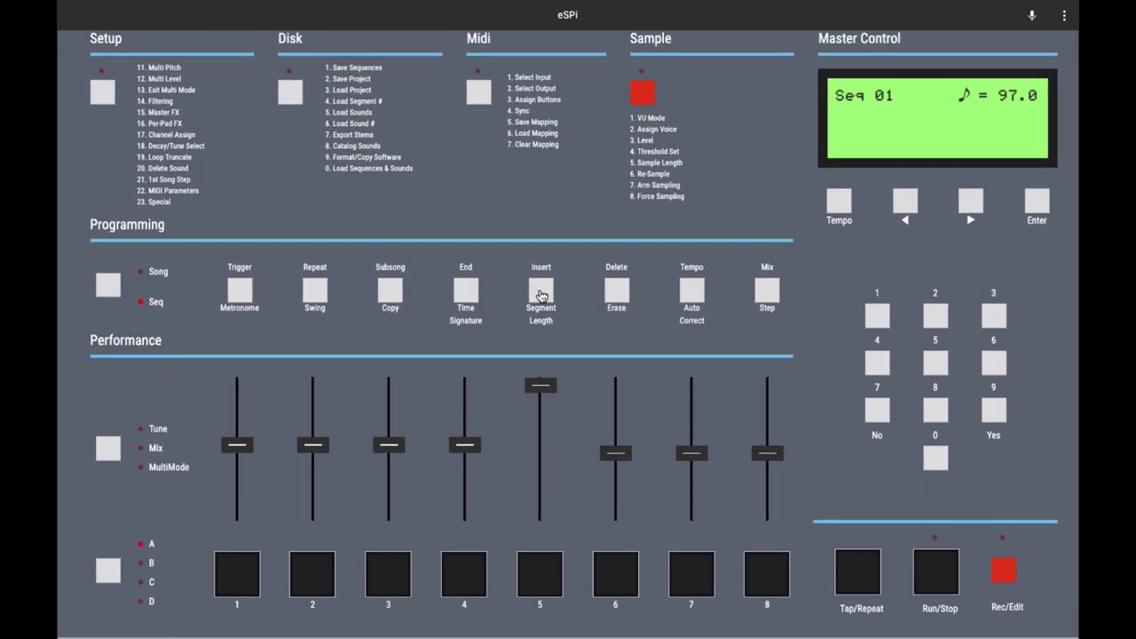
pyautogui.click(1007, 574)
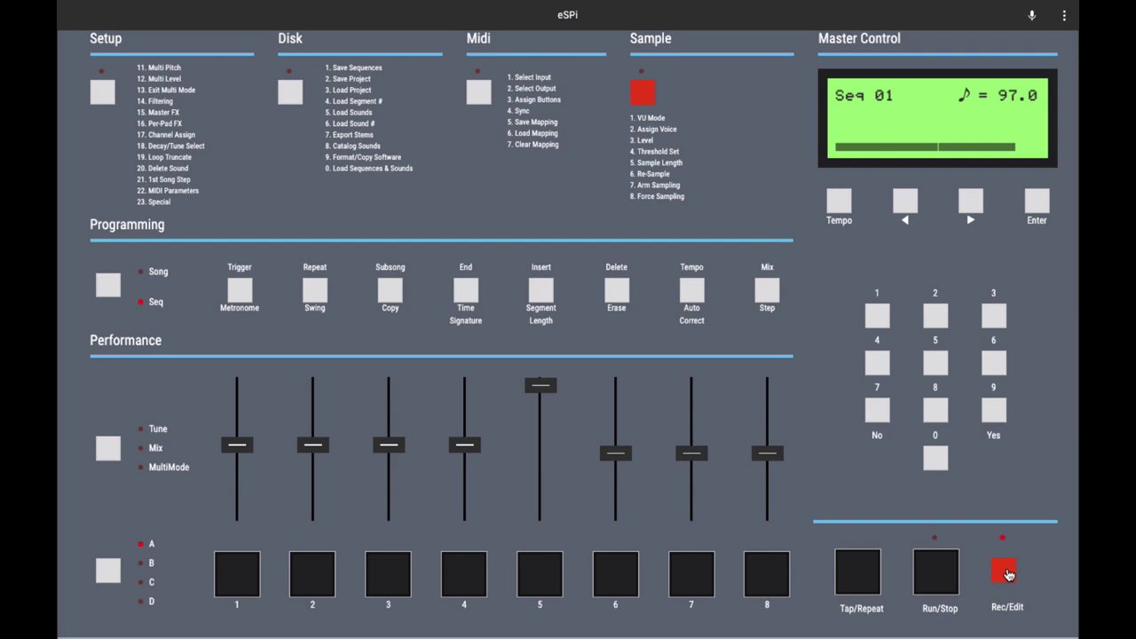
pyautogui.scroll(-1, 1003, 569)
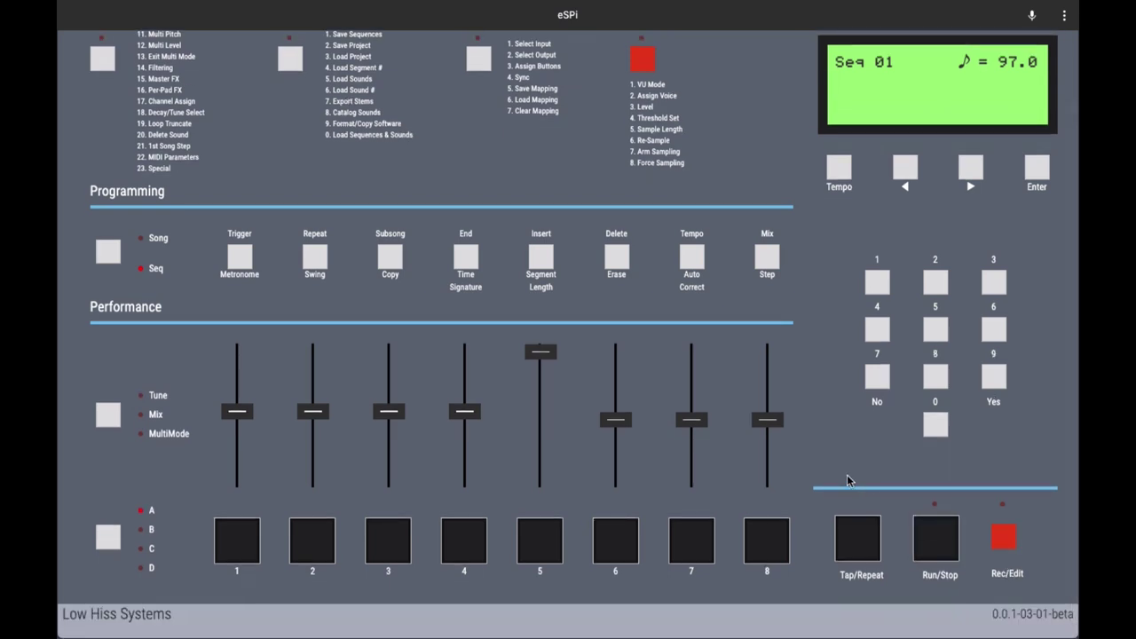
pyautogui.scroll(1, 847, 479)
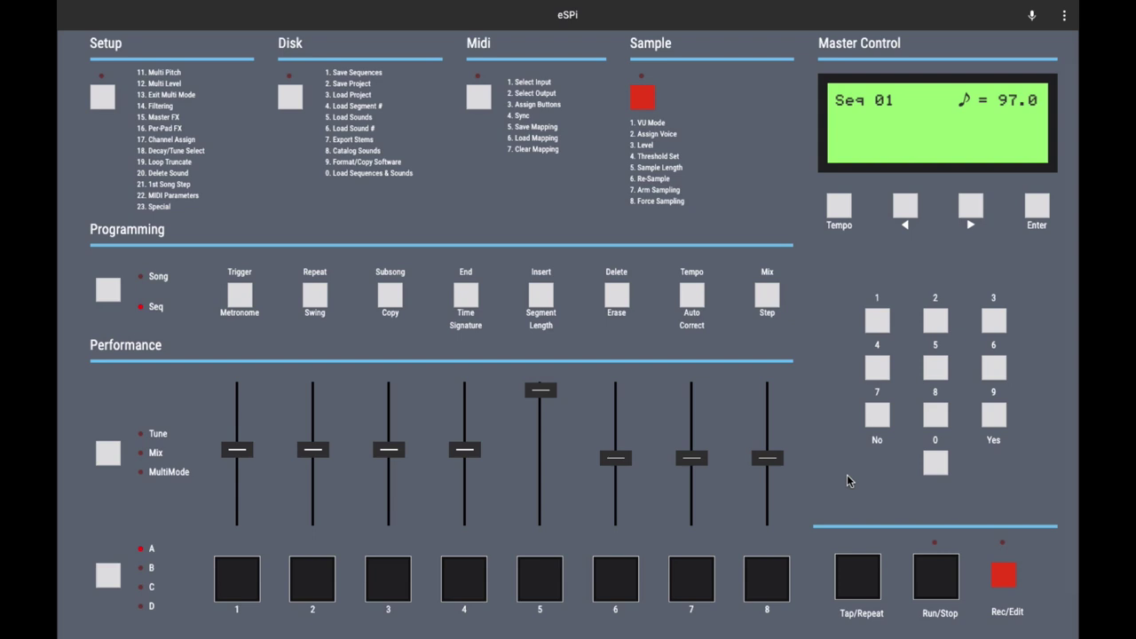
pyautogui.scroll(-1, 847, 480)
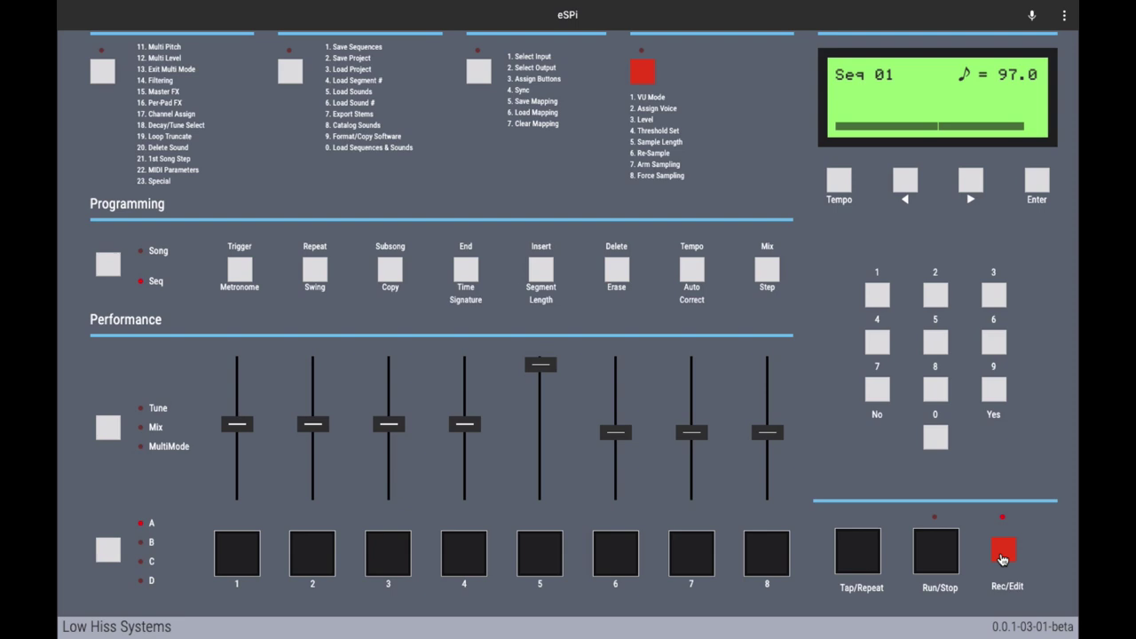
pyautogui.scroll(-1, 1001, 559)
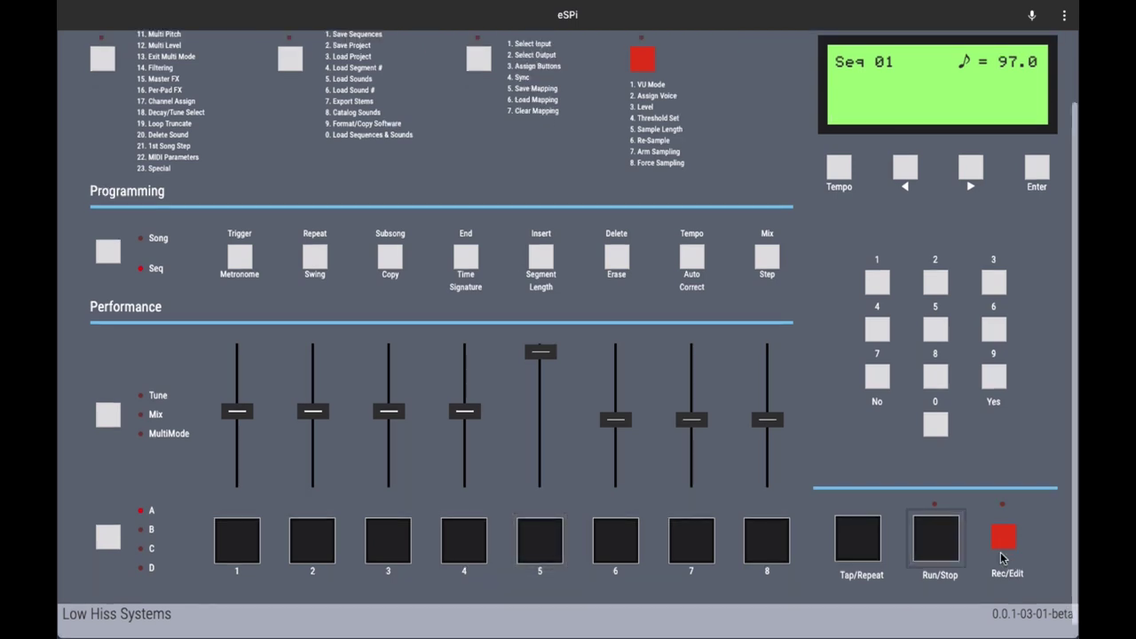
pyautogui.scroll(1, 1003, 557)
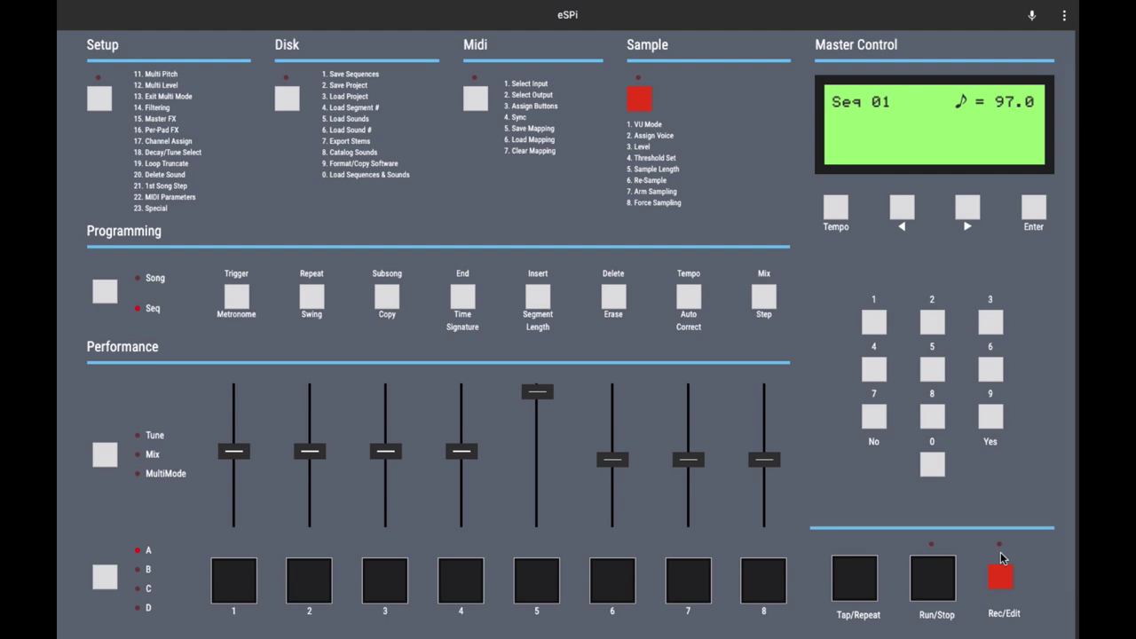
# - Play back sequence 01 and stop playback
pyautogui.scroll(-1, 1001, 558)
pyautogui.press('space')
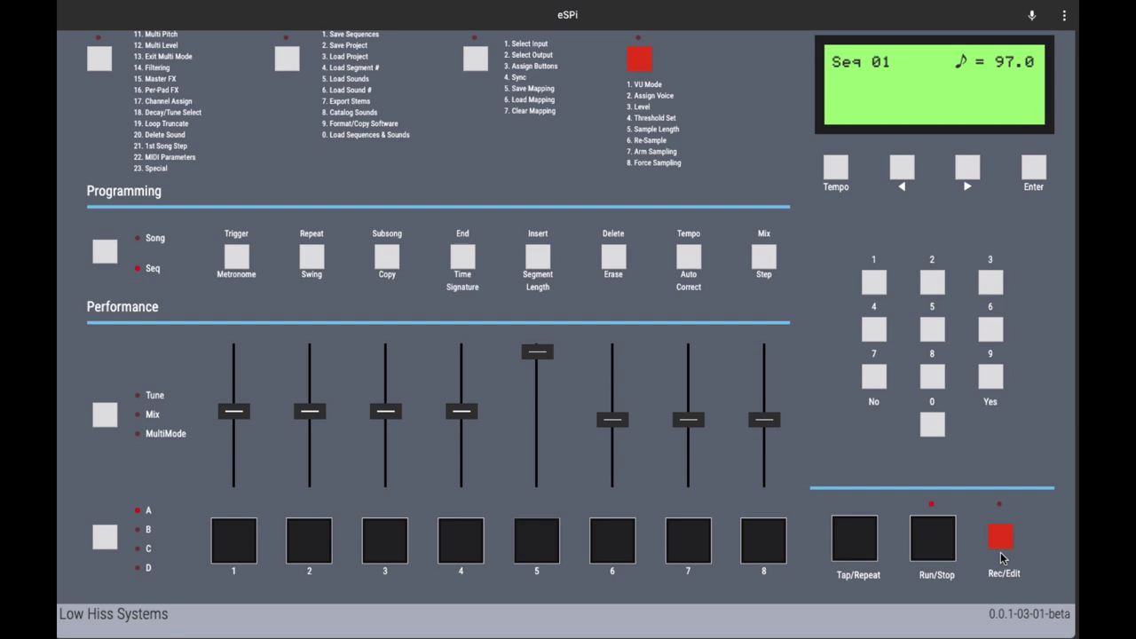
pyautogui.press('space')
pyautogui.scroll(2, 1001, 556)
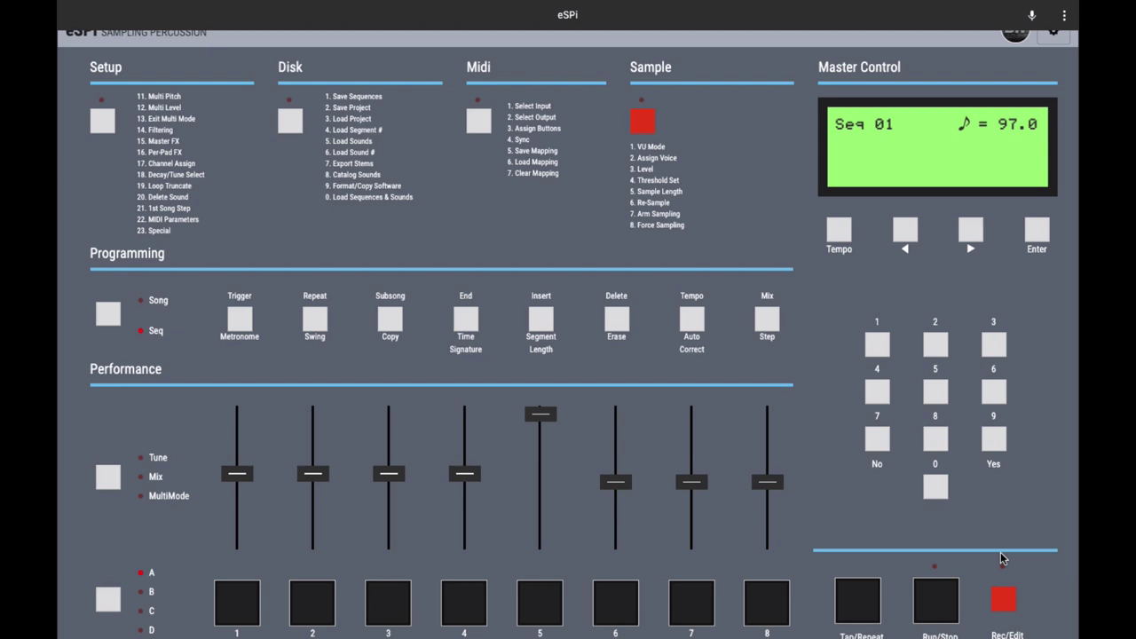
# - Erase segment 1 with the Erase function
pyautogui.scroll(-2, 1000, 554)
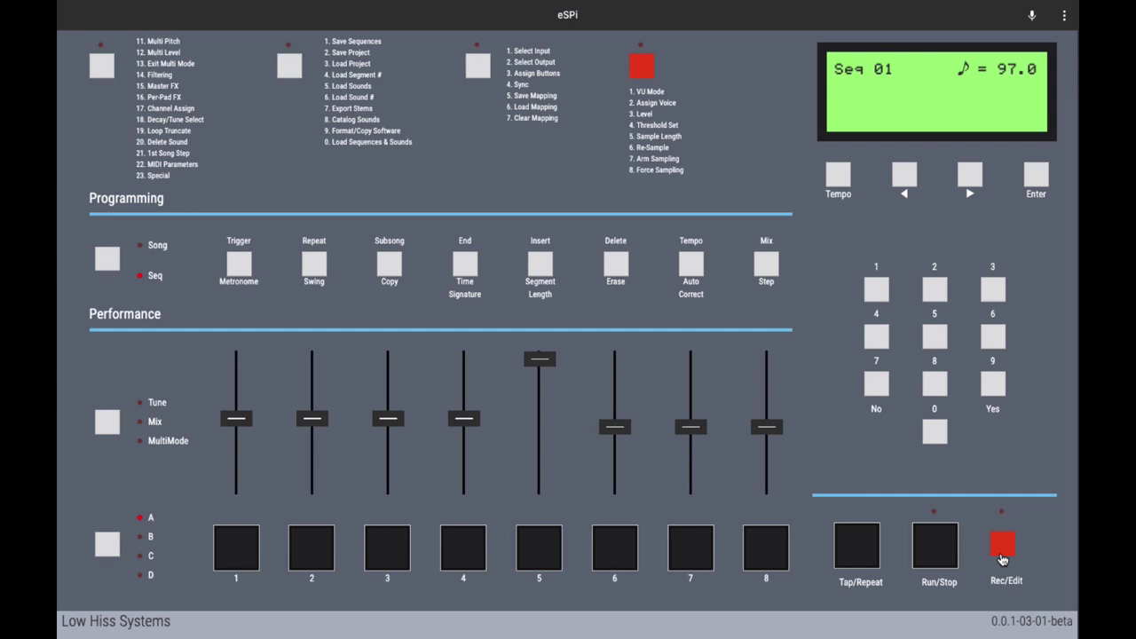
pyautogui.scroll(1, 1002, 559)
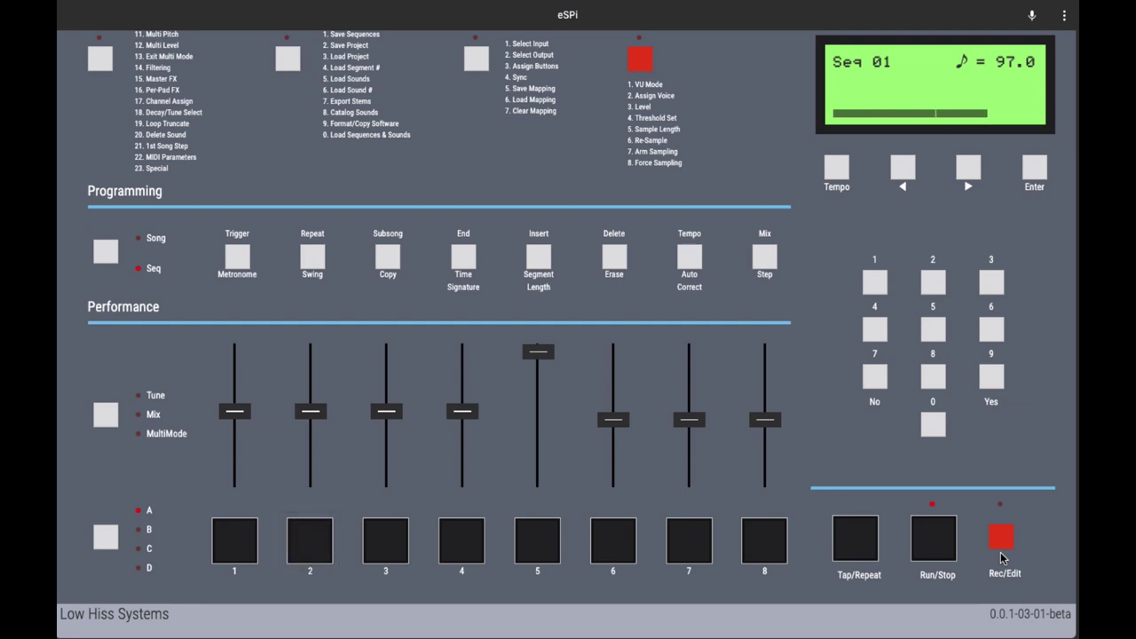
pyautogui.scroll(1, 1002, 557)
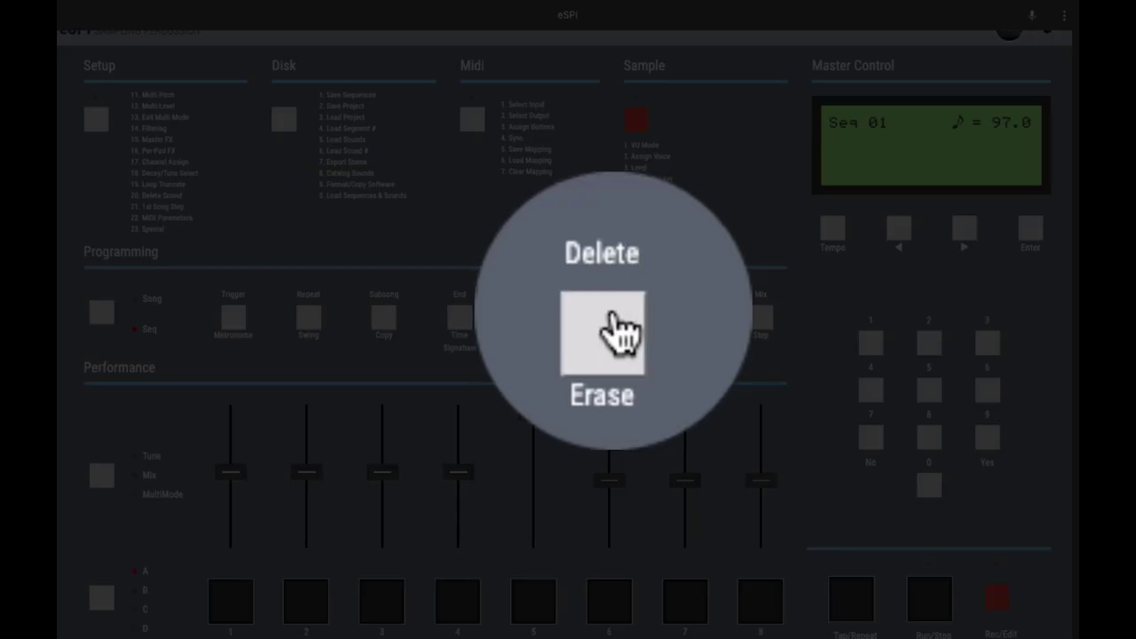
pyautogui.click(612, 312)
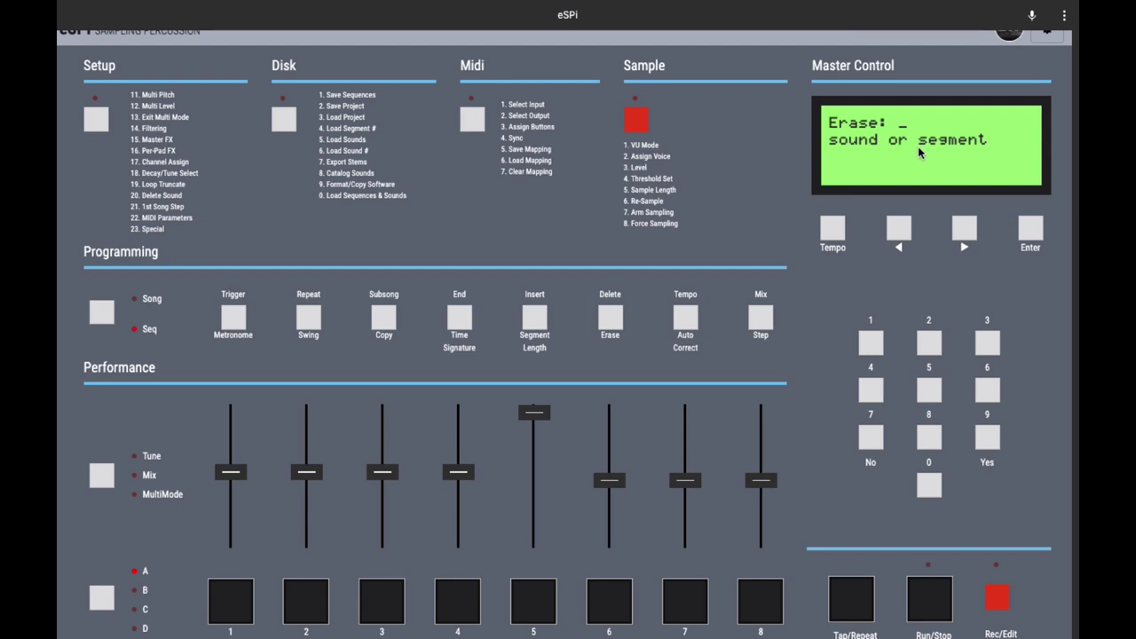
pyautogui.click(871, 345)
pyautogui.click(1030, 232)
# - Run the erased sequence 01 to check its content, and stop it
pyautogui.scroll(-1, 946, 282)
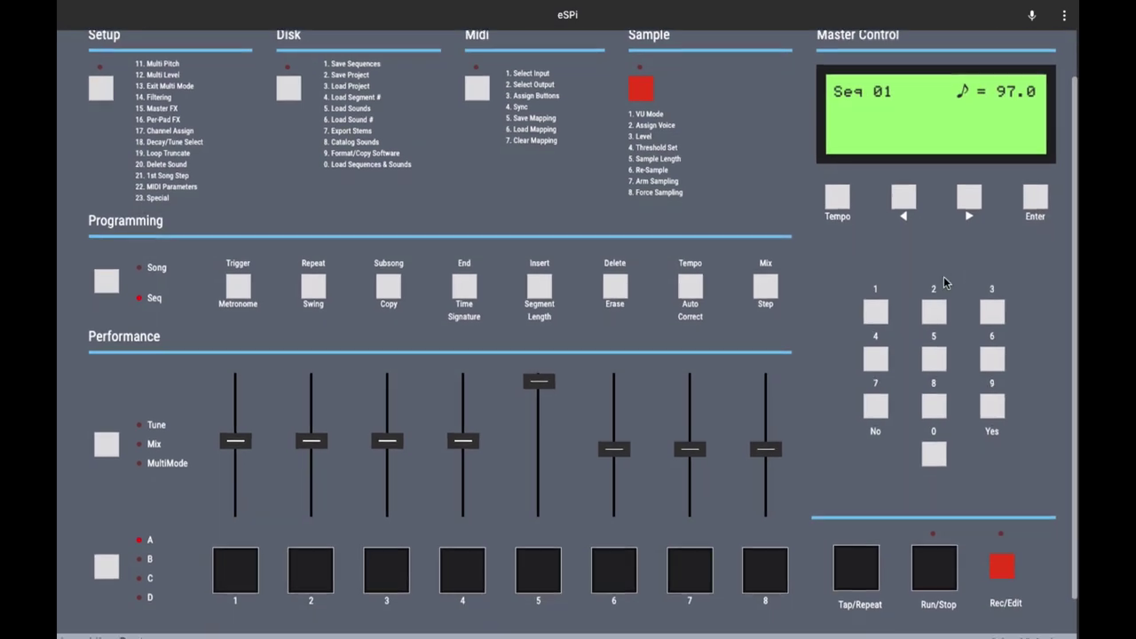
pyautogui.scroll(-1, 946, 283)
pyautogui.press('space')
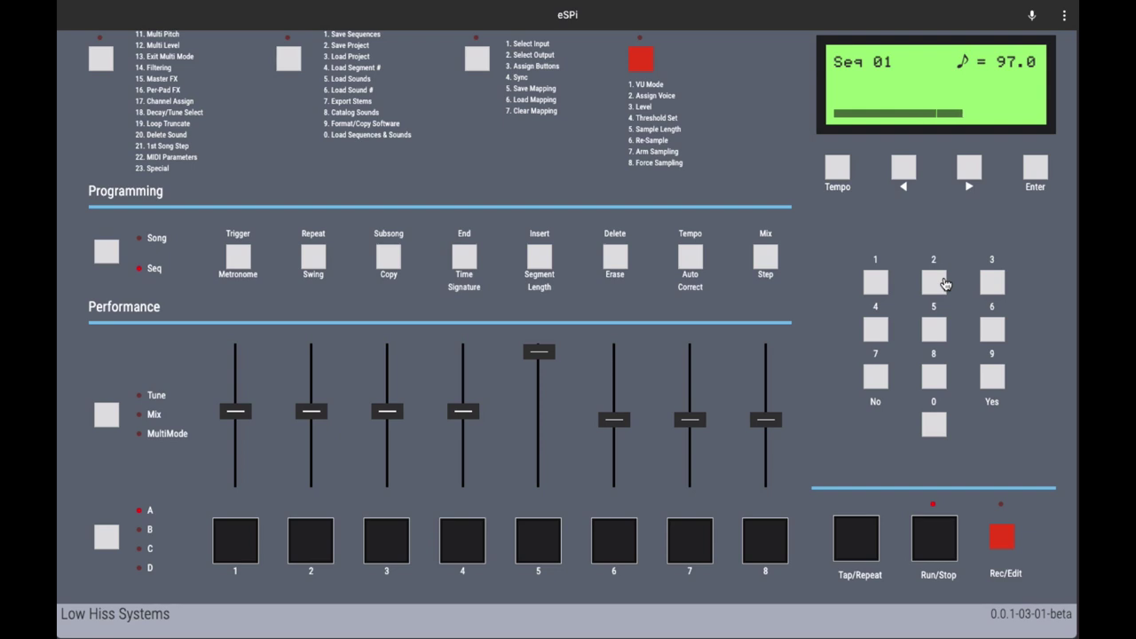
pyautogui.press('space')
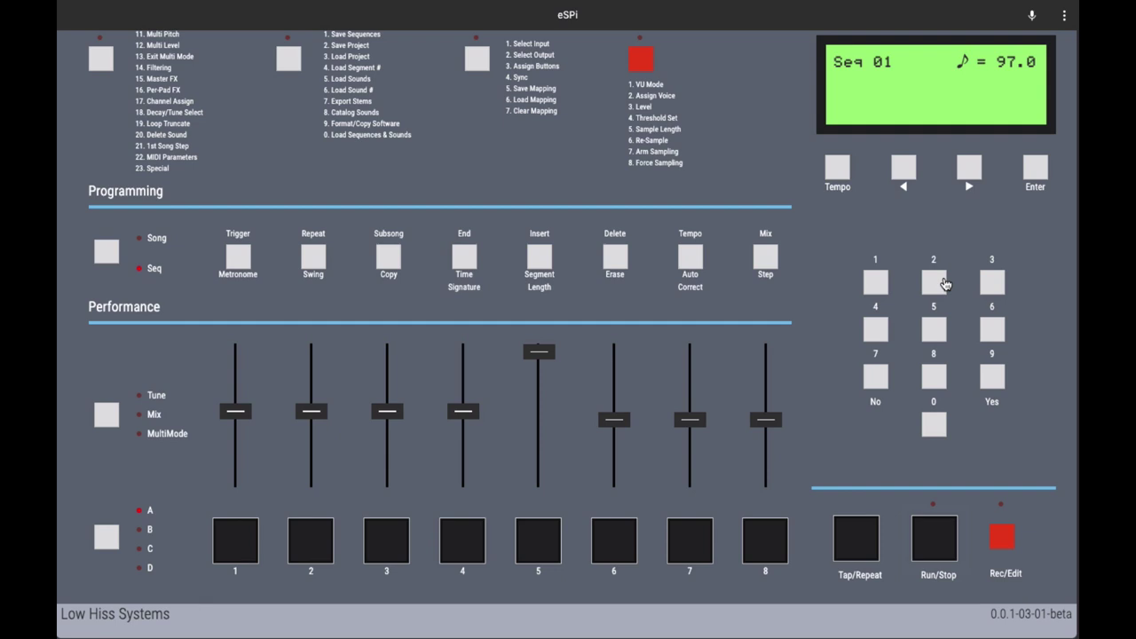
pyautogui.scroll(2, 946, 284)
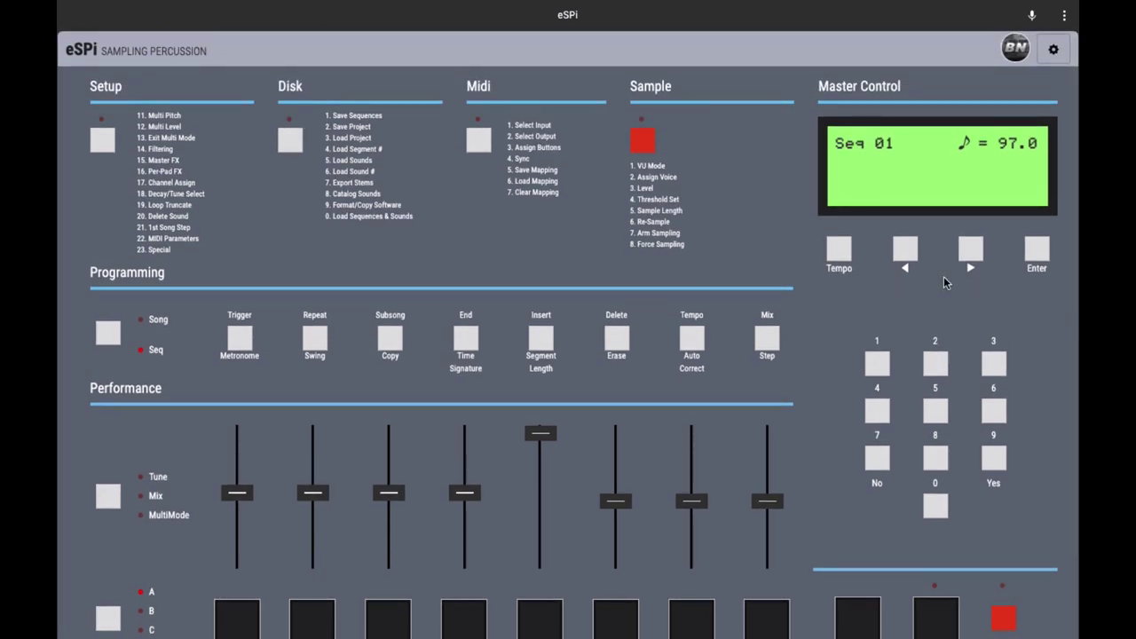